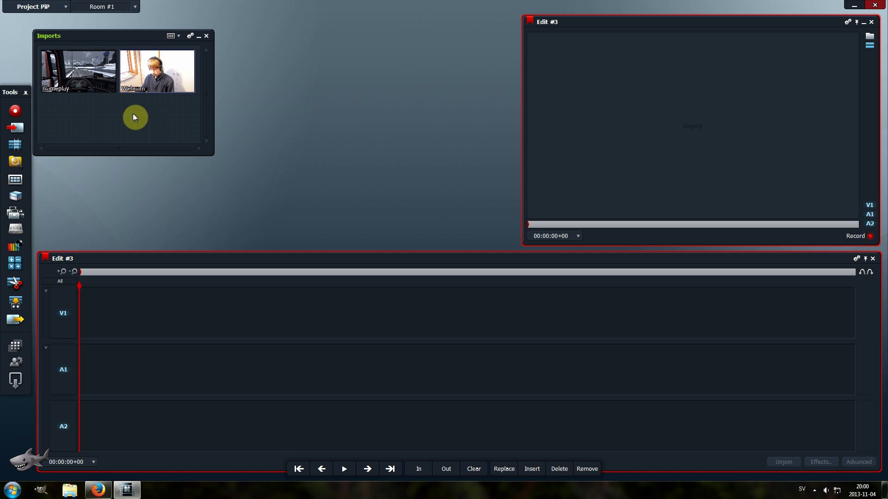
# Step: Place the Gameplay clip in the edit and add one video track before V1
pyautogui.moveTo(77, 67); pyautogui.dragTo(116, 319)
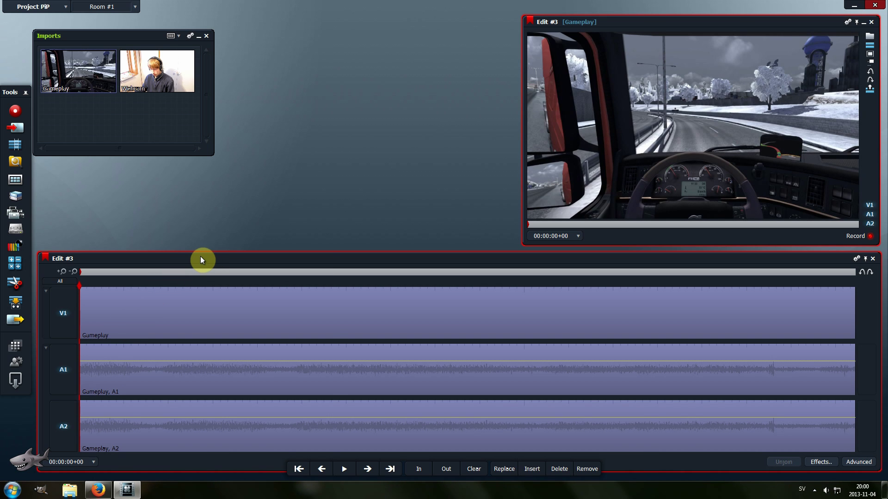
pyautogui.rightClick(201, 257)
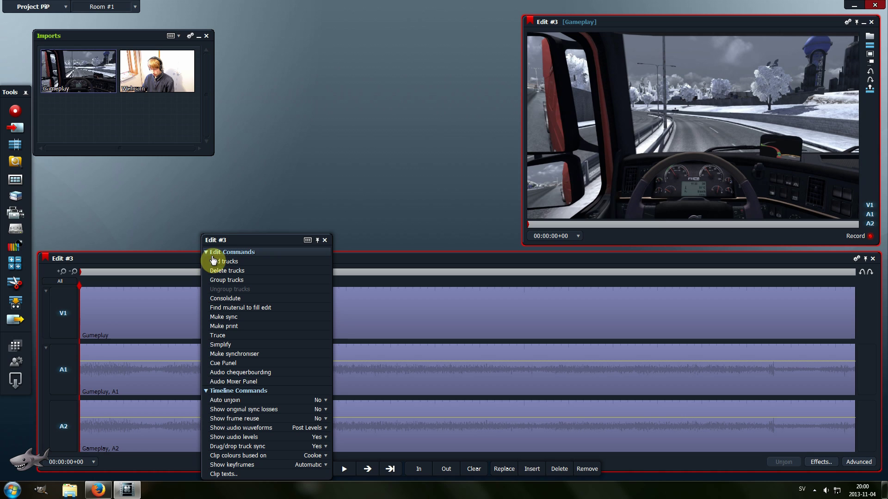
pyautogui.click(213, 262)
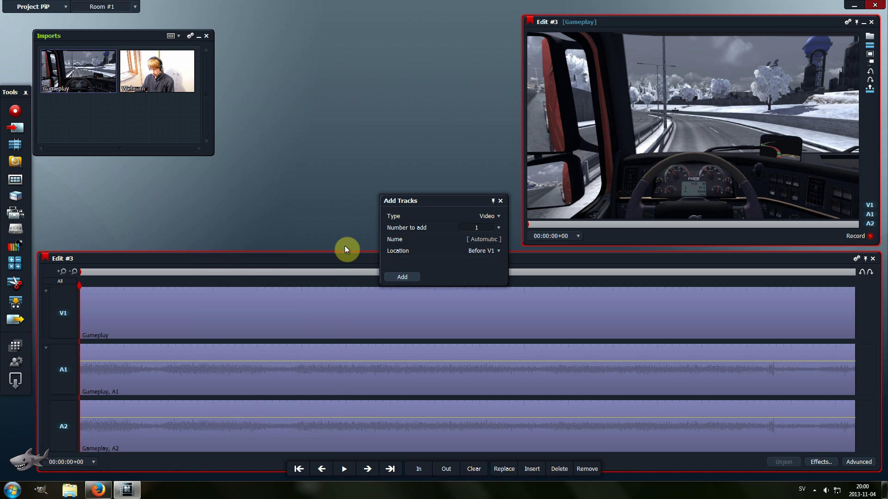
pyautogui.click(492, 219)
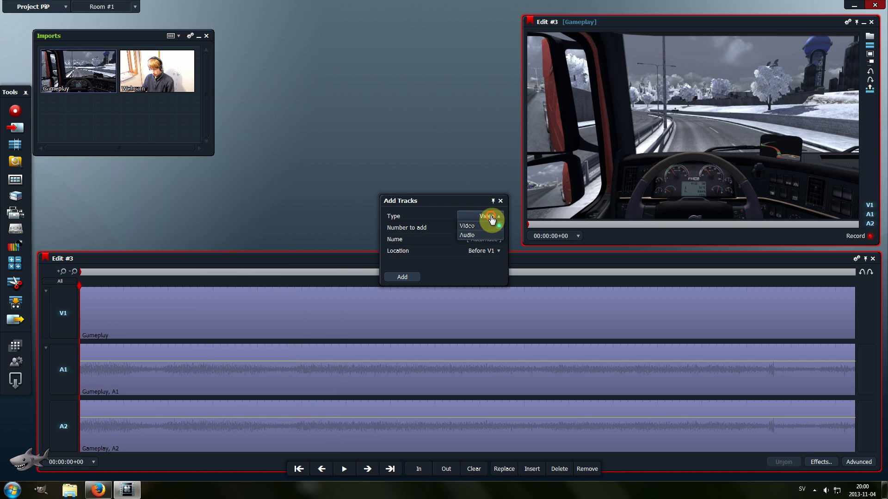
pyautogui.click(482, 224)
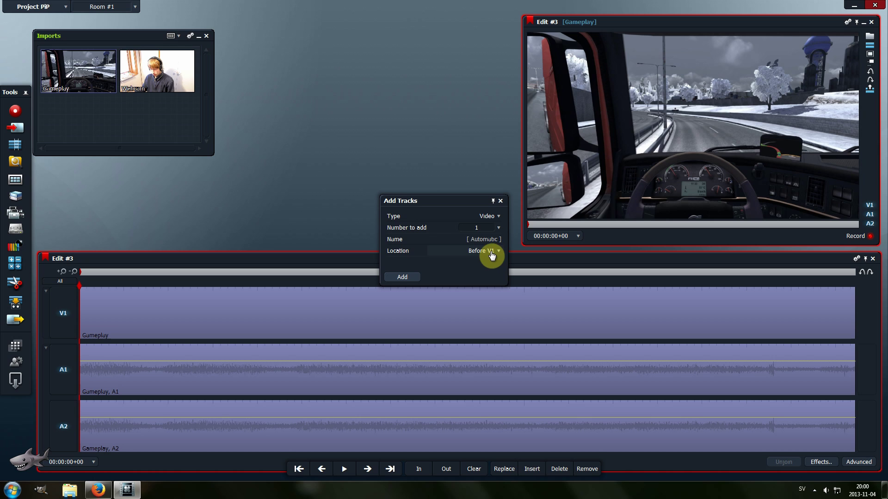
pyautogui.click(401, 277)
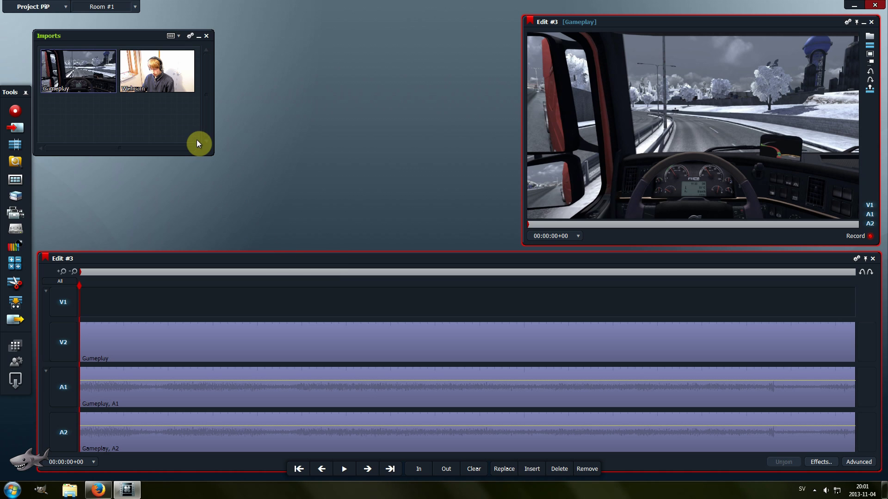
# Step: Put the Webcam clip on V1 and apply the DVE effect from the DVEs category
pyautogui.moveTo(151, 73); pyautogui.dragTo(84, 298)
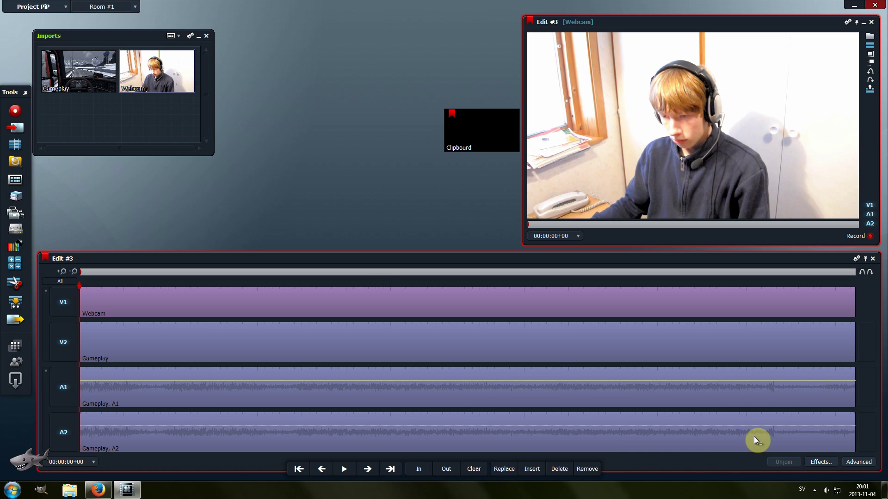
pyautogui.click(819, 462)
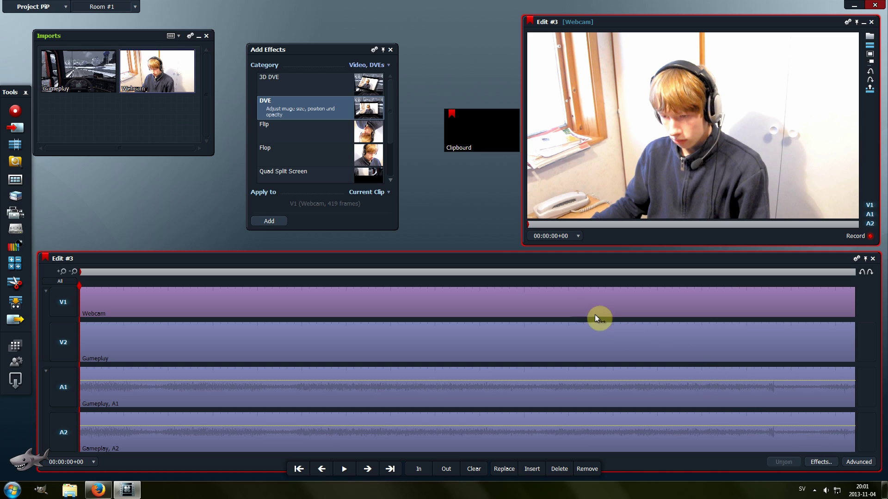
pyautogui.click(378, 66)
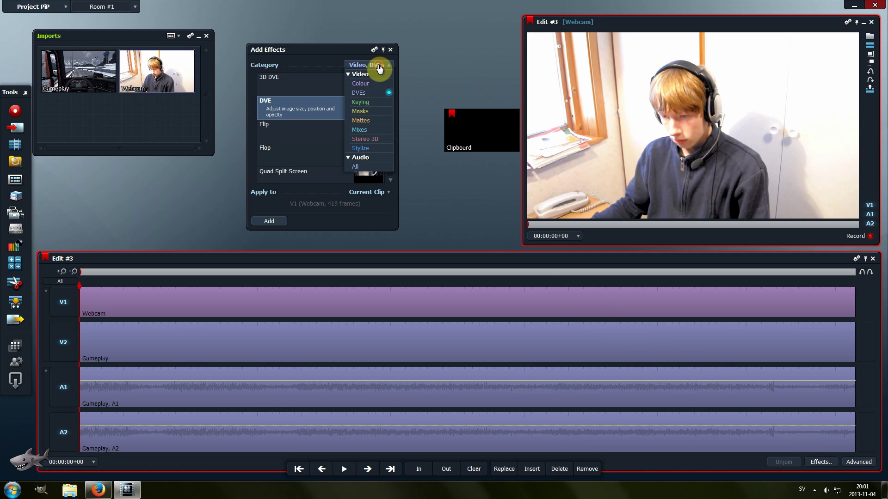
pyautogui.click(370, 94)
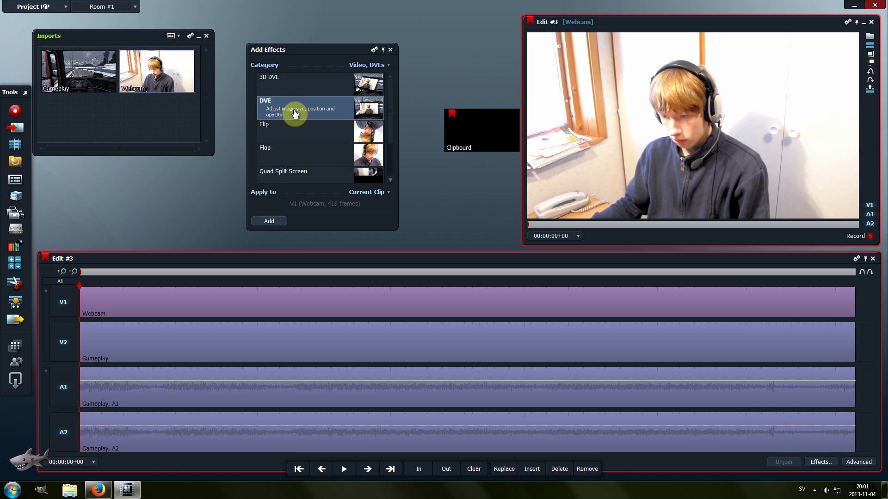
pyautogui.doubleClick(323, 109)
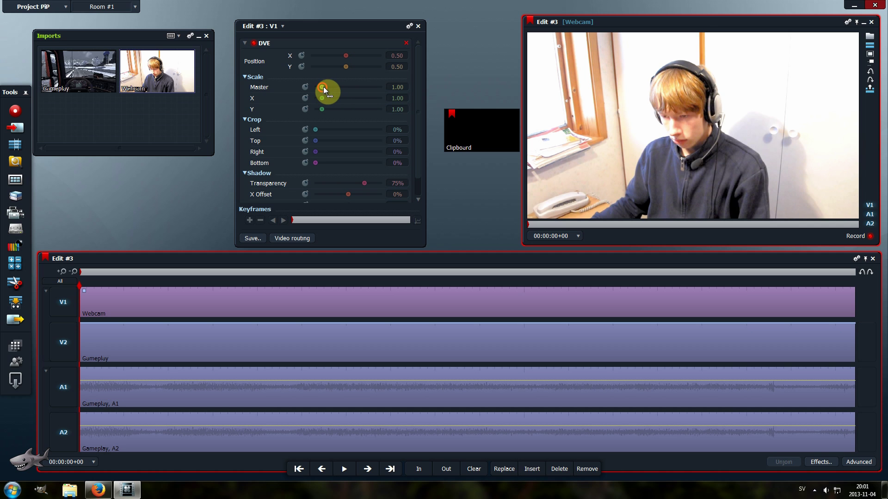
# Step: Scale the webcam overlay down to 0.25 and move it into the bottom-right corner
pyautogui.moveTo(323, 87); pyautogui.dragTo(319, 87)
pyautogui.press('space')
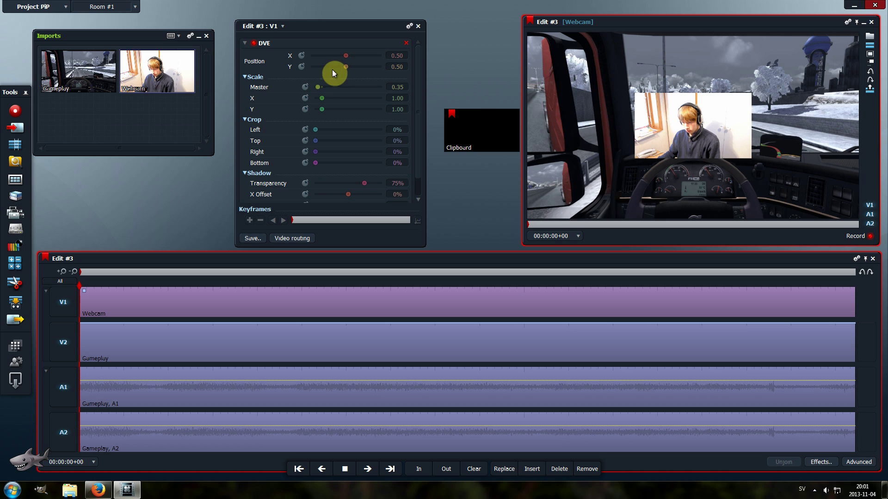
pyautogui.moveTo(348, 55); pyautogui.dragTo(345, 55)
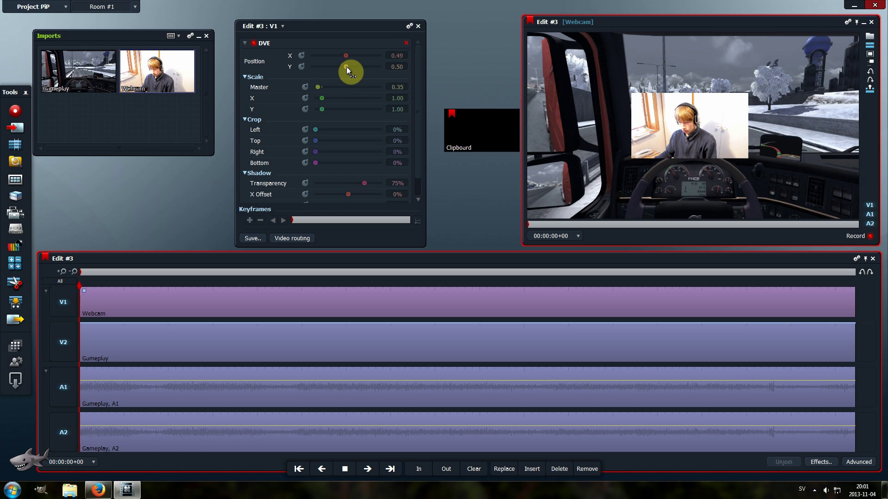
pyautogui.moveTo(693, 131); pyautogui.dragTo(807, 193)
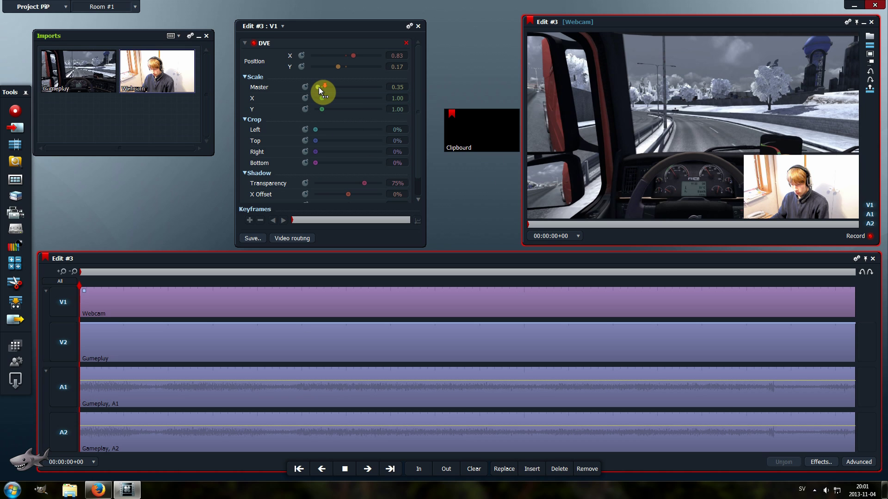
pyautogui.moveTo(318, 87); pyautogui.dragTo(319, 87)
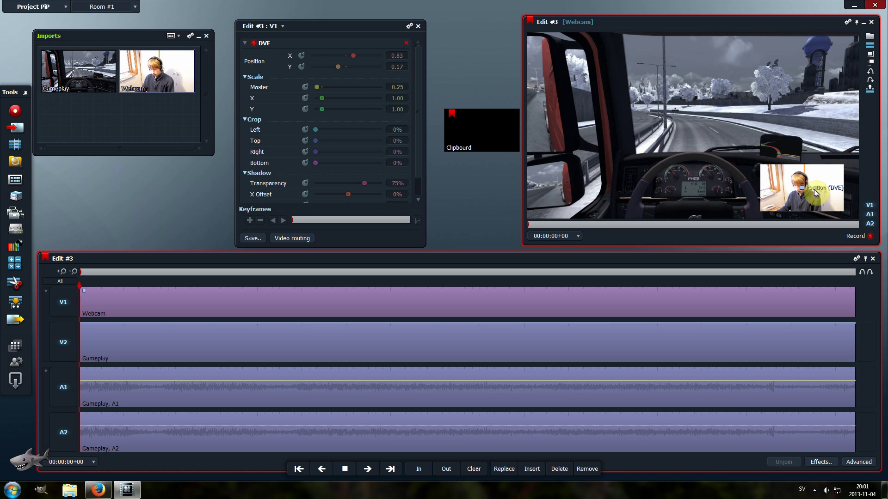
pyautogui.moveTo(807, 194)
pyautogui.mouseDown()
pyautogui.moveTo(828, 202)
pyautogui.moveTo(820, 197)
pyautogui.mouseUp()
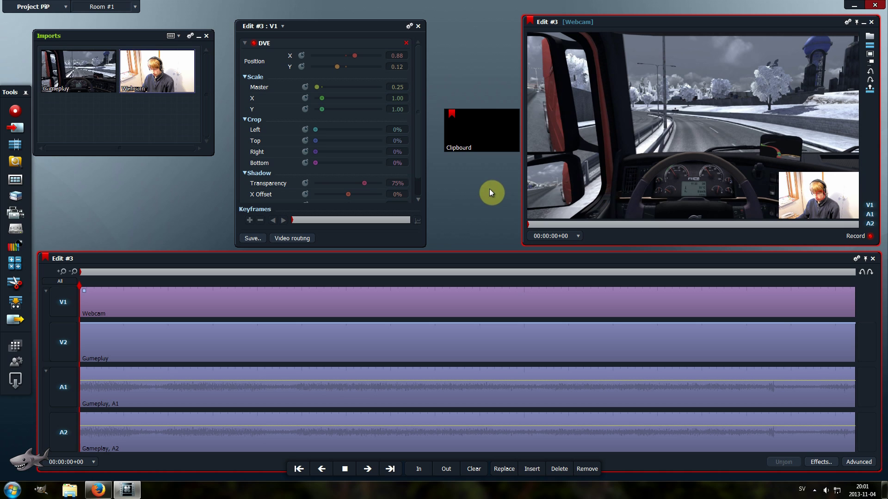
# Step: Crop the webcam 14% on the left and 15% on the right, then refit it in the corner
pyautogui.moveTo(418, 140); pyautogui.dragTo(413, 158)
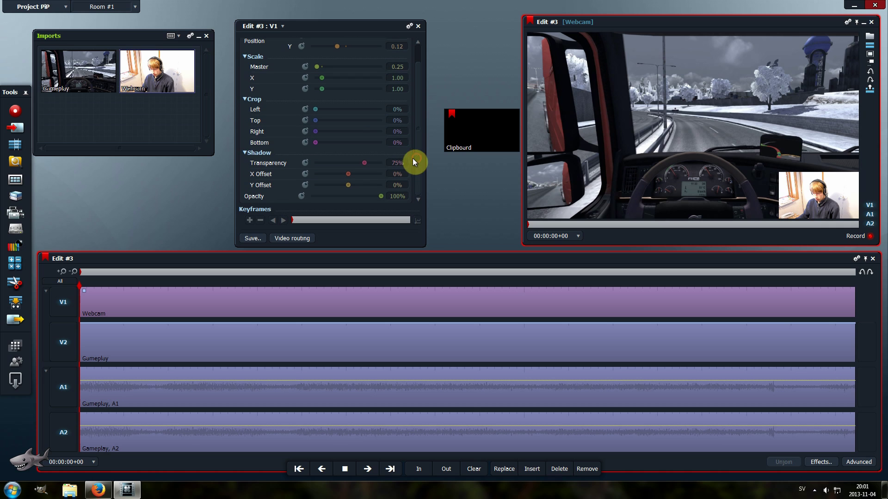
pyautogui.moveTo(332, 110); pyautogui.dragTo(323, 132)
pyautogui.moveTo(815, 196); pyautogui.dragTo(832, 202)
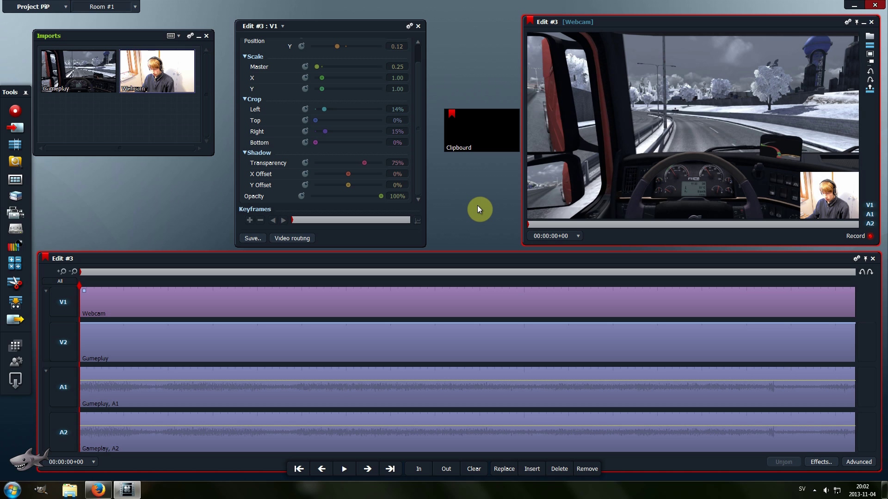
pyautogui.scroll(1, 452, 168)
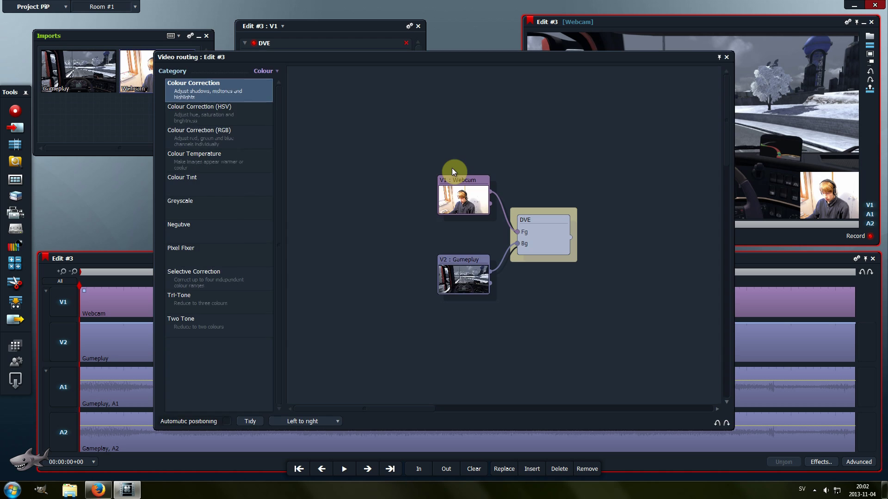
# Step: Rearrange the Webcam and Gameplay nodes in the routing graph, then close the routing window
pyautogui.moveTo(460, 199); pyautogui.dragTo(448, 164)
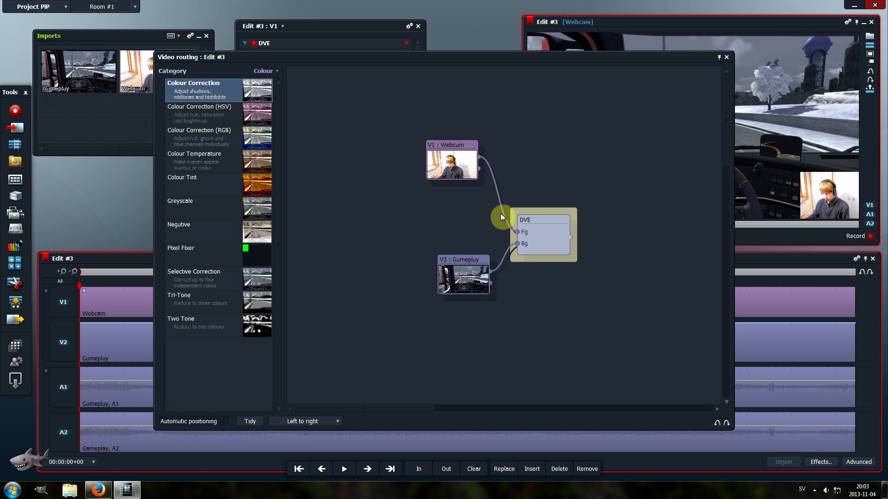
pyautogui.moveTo(462, 281)
pyautogui.mouseDown()
pyautogui.moveTo(425, 293)
pyautogui.moveTo(457, 280)
pyautogui.mouseUp()
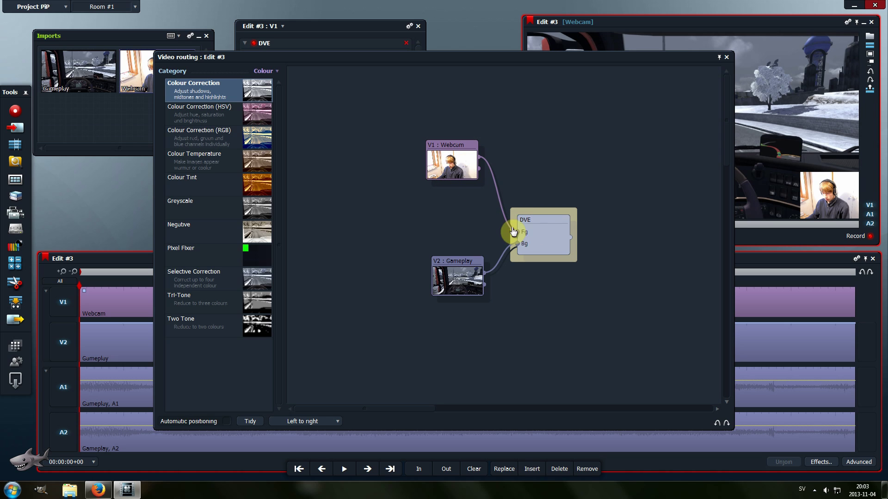
pyautogui.click(461, 171)
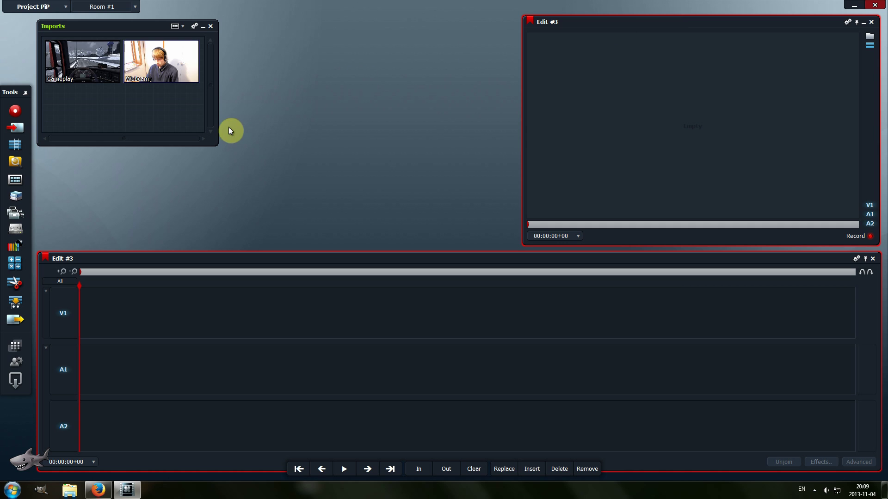
# Step: Place Gameplay in Edit #3, add a video track before V1, and put Webcam on it
pyautogui.moveTo(75, 58); pyautogui.dragTo(95, 305)
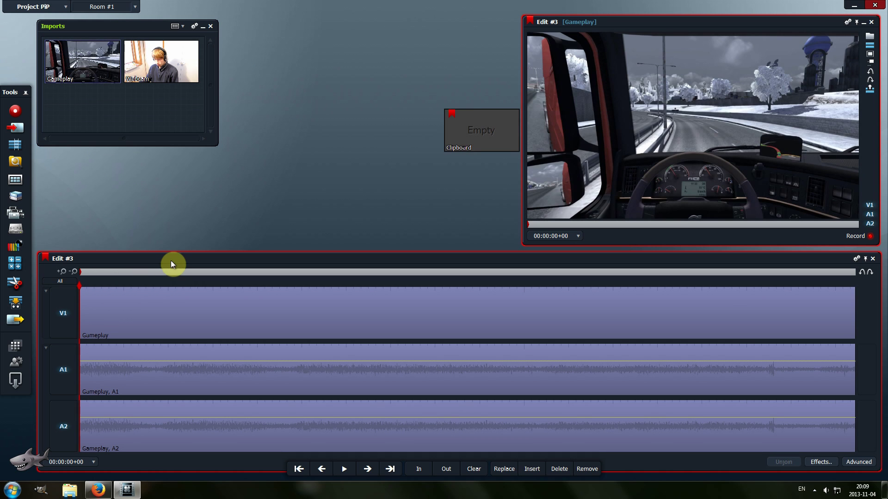
pyautogui.rightClick(206, 261)
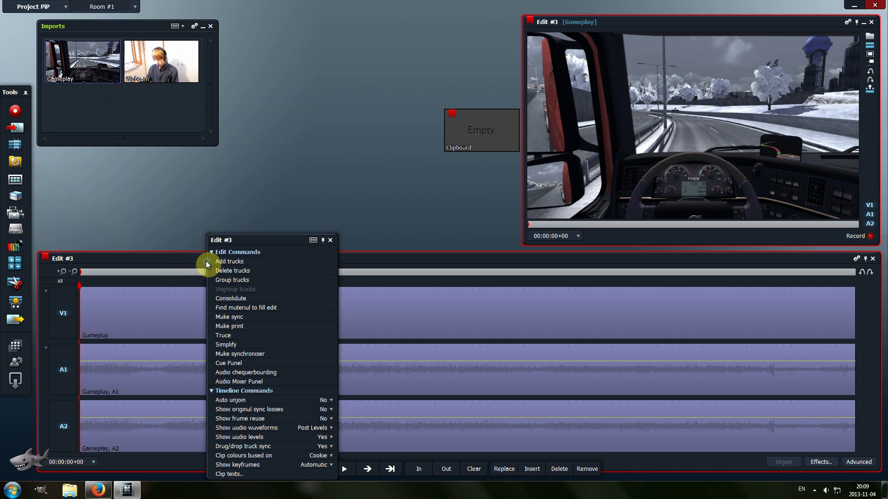
pyautogui.click(238, 262)
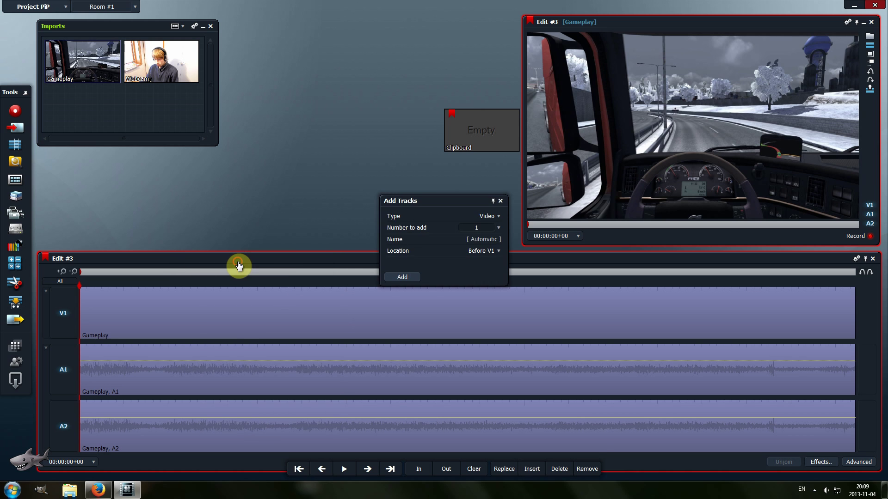
pyautogui.click(486, 218)
pyautogui.click(491, 224)
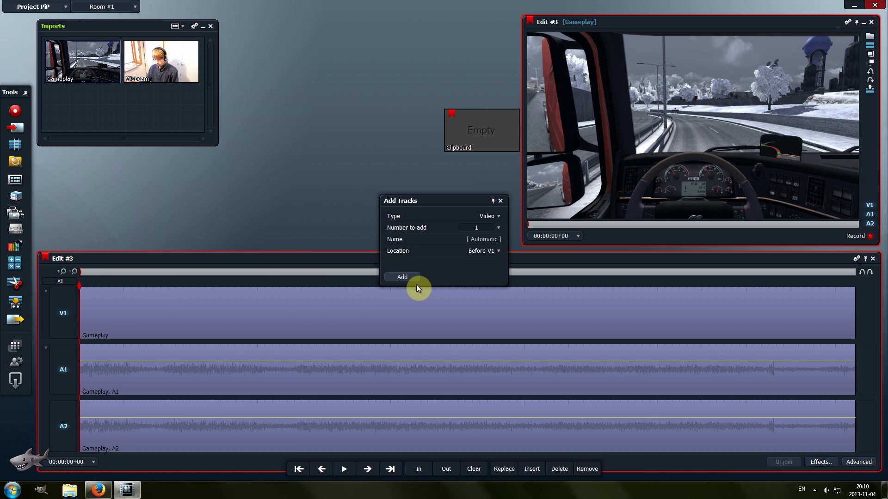
pyautogui.click(398, 277)
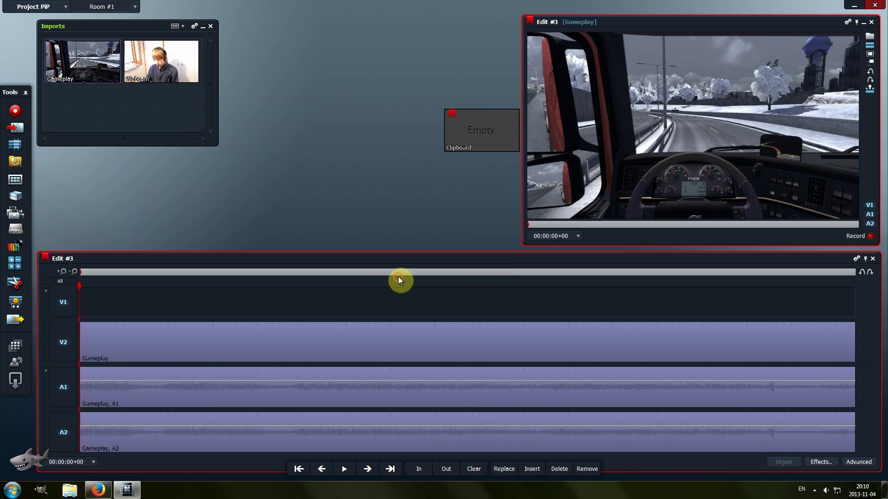
pyautogui.moveTo(146, 55); pyautogui.dragTo(84, 300)
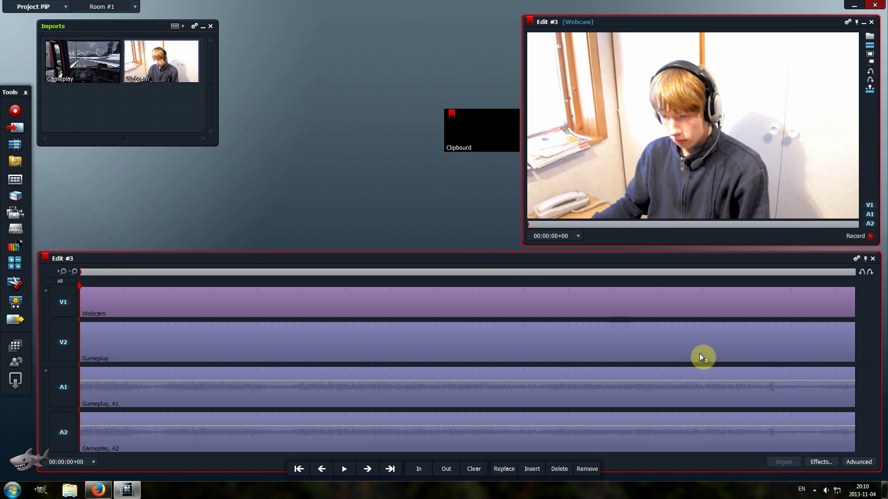
# Step: Apply the DVE effect from the Video, DVEs category to the Webcam clip on V1
pyautogui.click(832, 463)
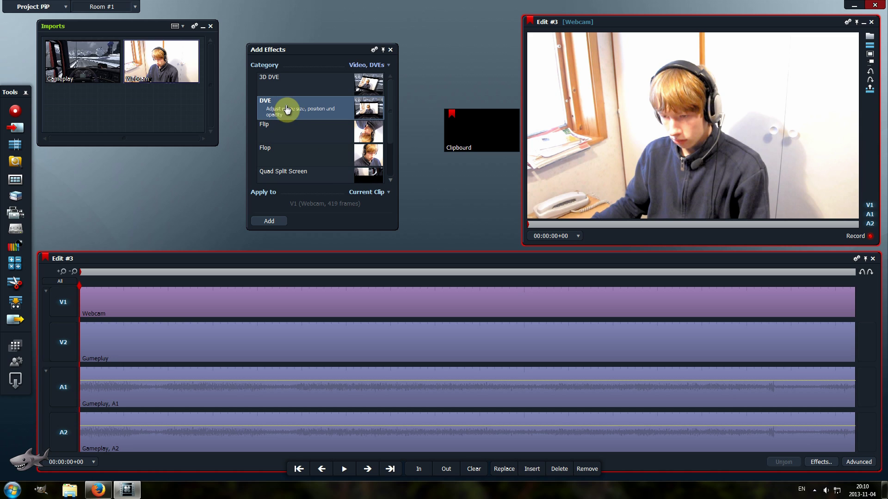
pyautogui.click(376, 65)
pyautogui.click(370, 93)
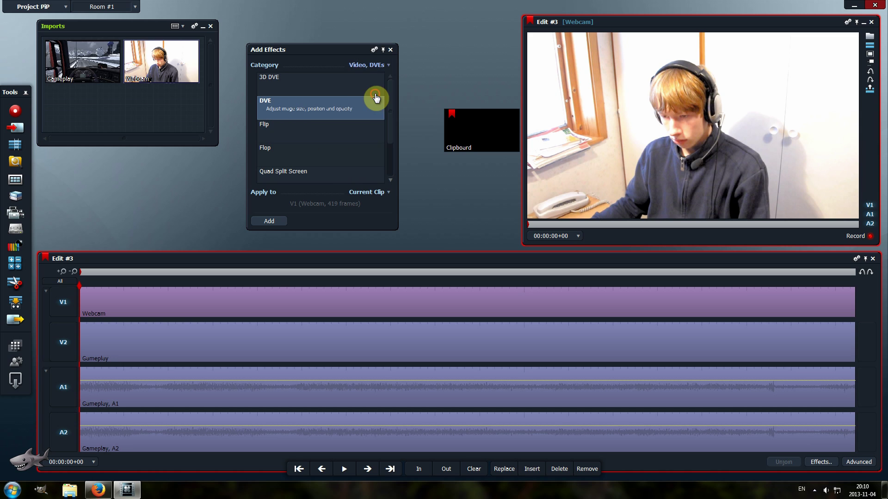
pyautogui.doubleClick(288, 110)
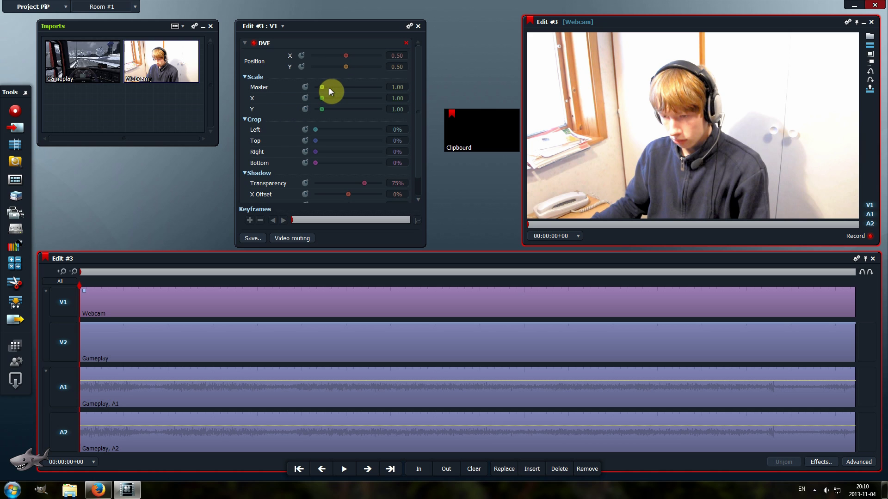
# Step: Scale the webcam inset to 0.30, crop 9% left and 14% right, position it at 0.90, 0.14
pyautogui.moveTo(324, 86); pyautogui.dragTo(353, 56)
pyautogui.moveTo(703, 129); pyautogui.dragTo(810, 191)
pyautogui.moveTo(332, 85); pyautogui.dragTo(333, 86)
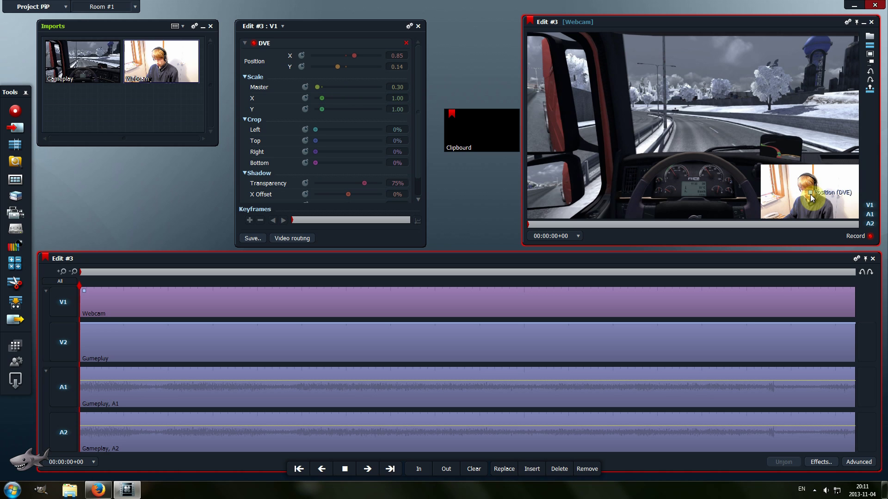
pyautogui.moveTo(810, 194); pyautogui.dragTo(809, 192)
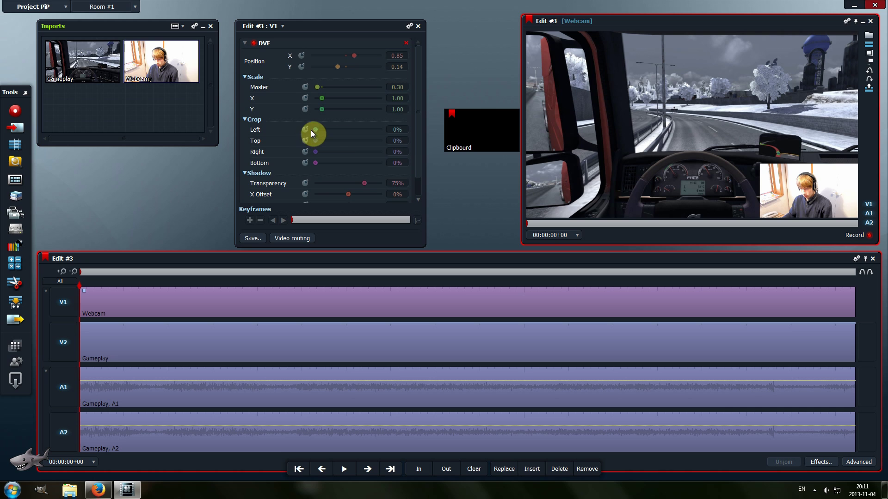
pyautogui.moveTo(330, 129)
pyautogui.mouseDown()
pyautogui.moveTo(325, 151)
pyautogui.moveTo(336, 156)
pyautogui.mouseUp()
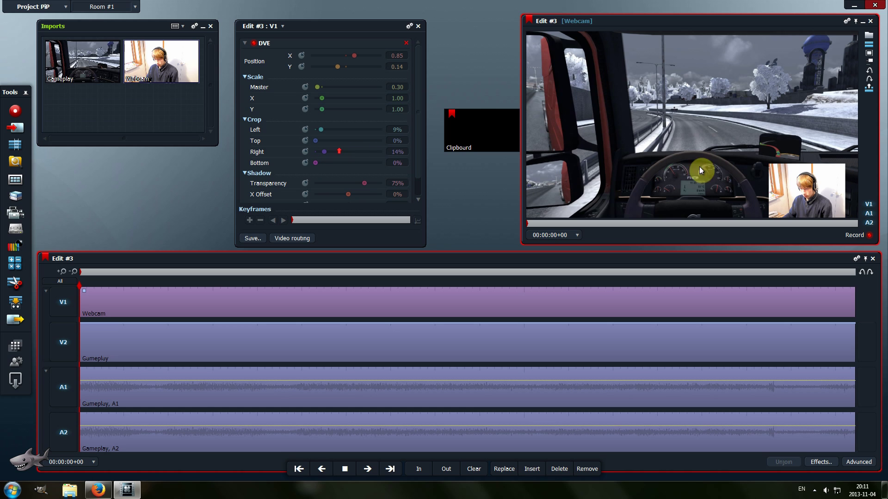
pyautogui.moveTo(808, 191); pyautogui.dragTo(818, 192)
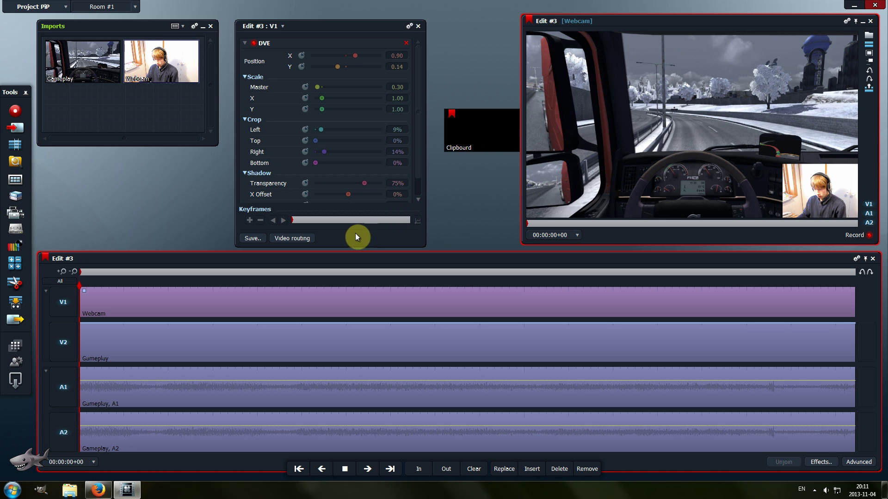
# Step: Show the video routing graph and move the Webcam node up and to the left
pyautogui.click(287, 239)
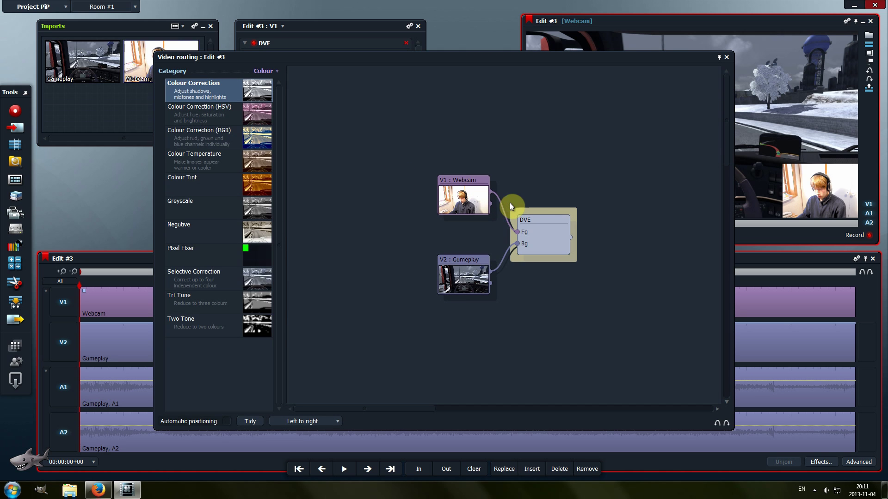
pyautogui.moveTo(463, 199); pyautogui.dragTo(443, 176)
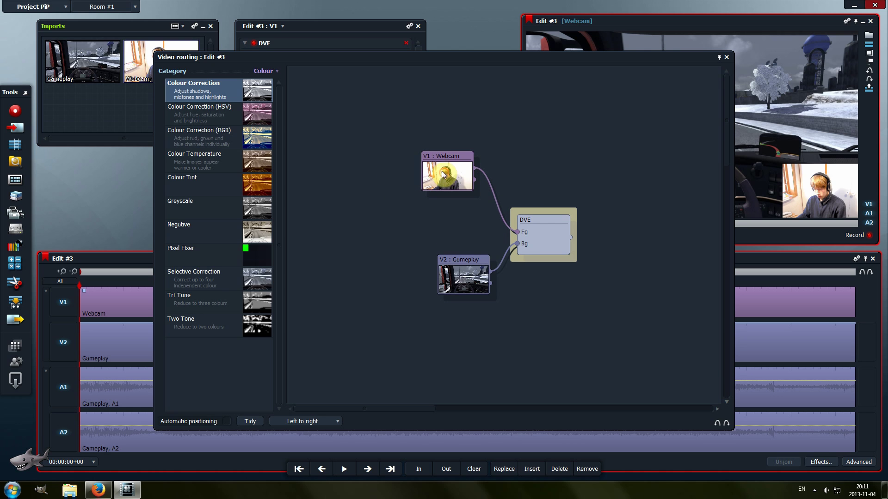
pyautogui.click(519, 237)
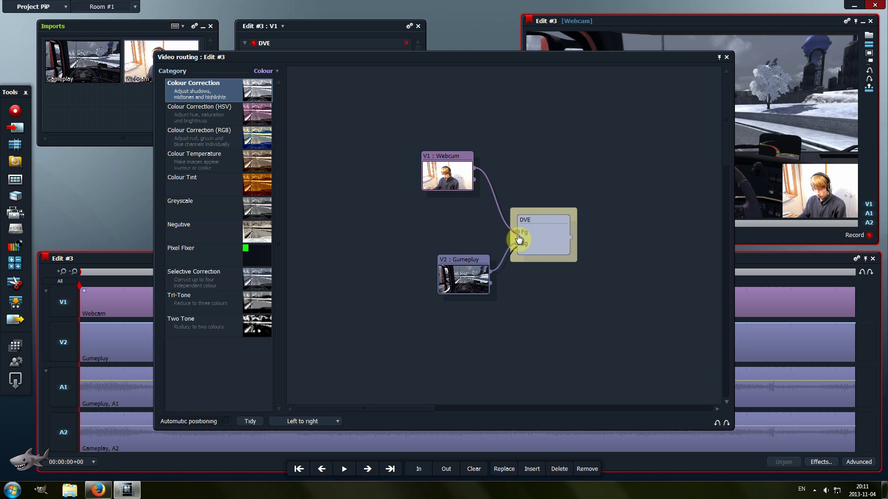